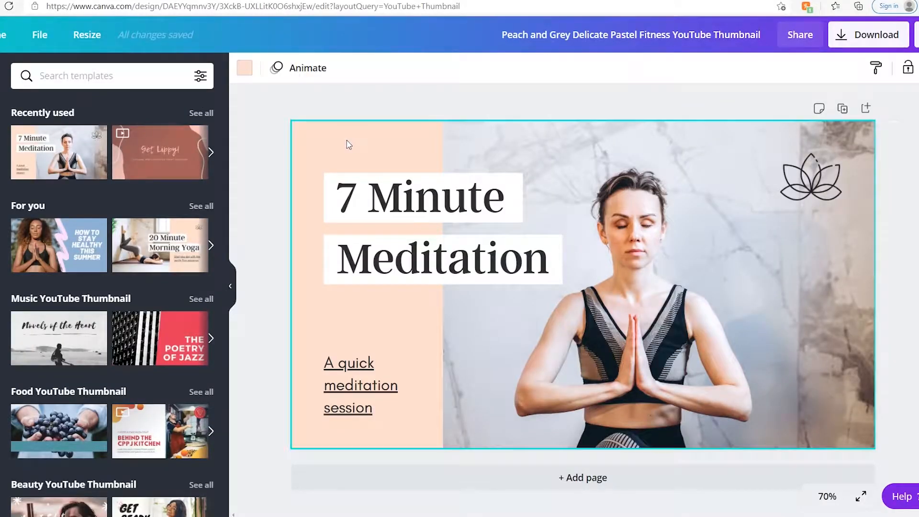
click(245, 69)
click(139, 276)
click(108, 274)
click(69, 276)
click(24, 265)
click(156, 402)
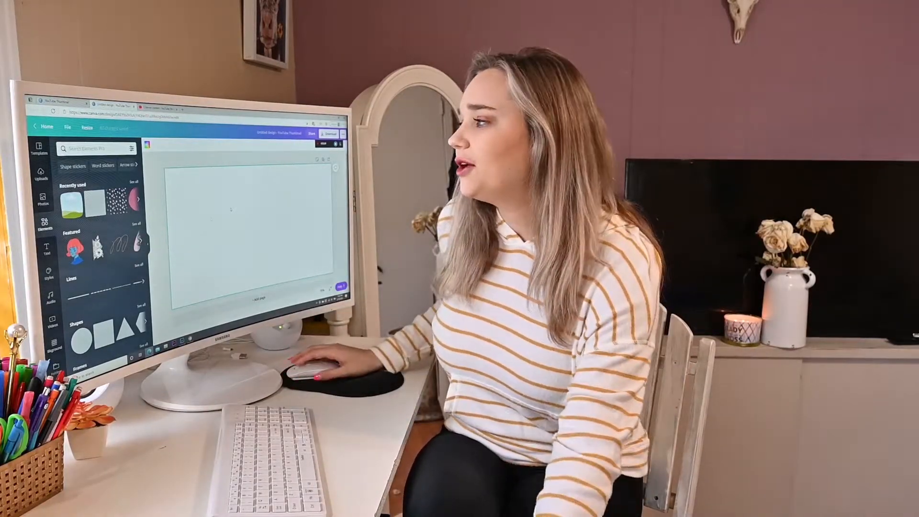
- Add the empty-room photo from uploads and enlarge it to fill the whole canvas
click(42, 205)
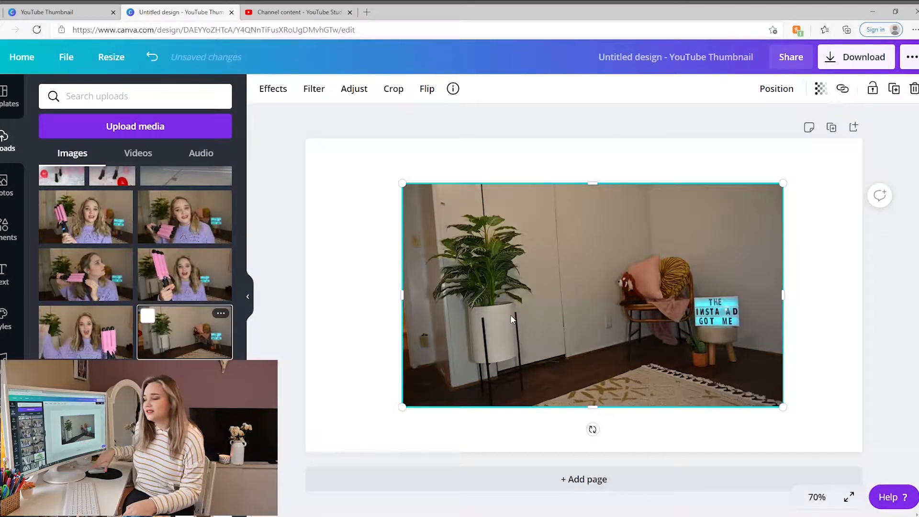
drag(407, 192, 266, 121)
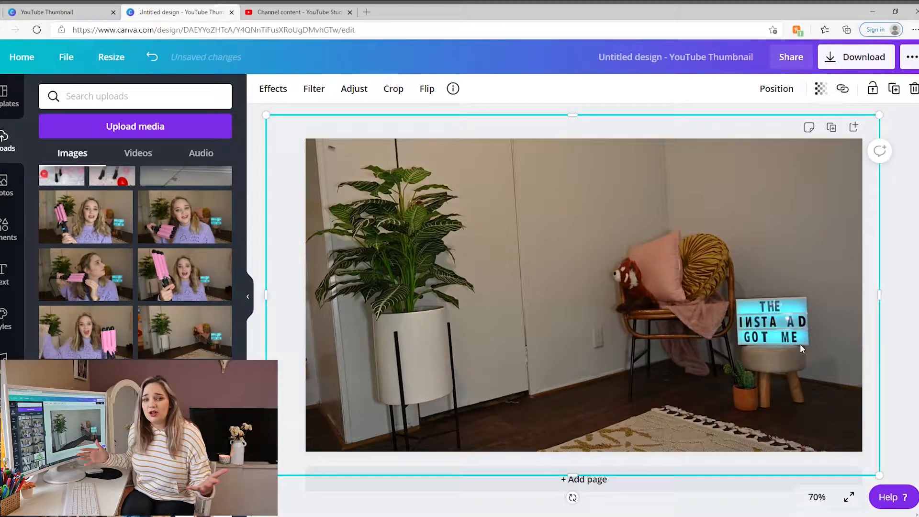
click(292, 207)
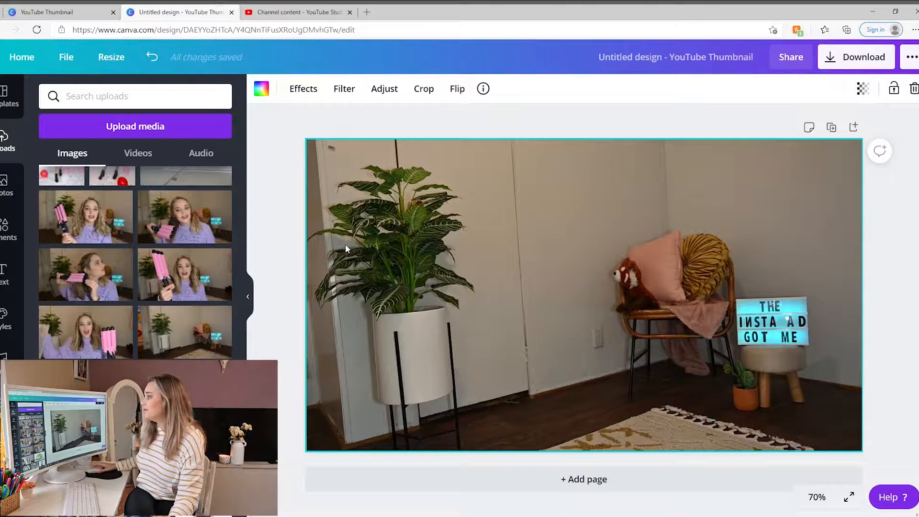
- Set the background photo's blur adjustment to 10
click(379, 97)
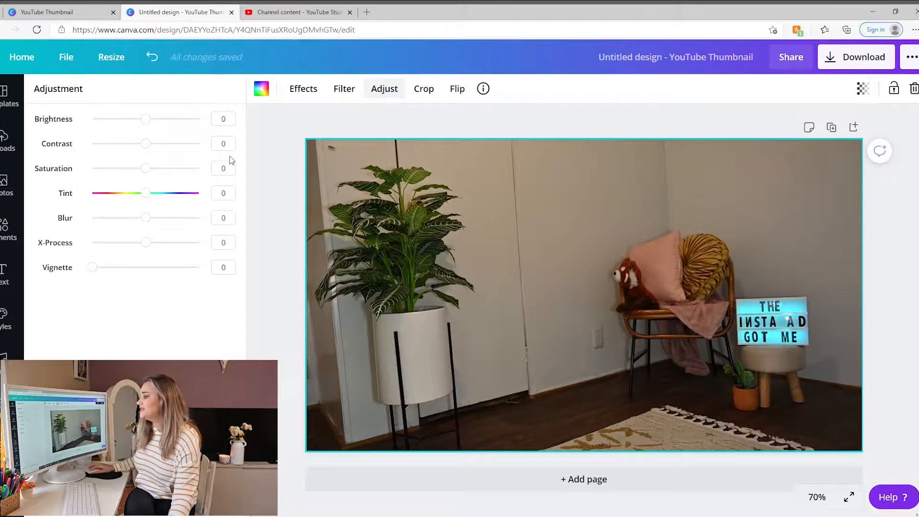
drag(150, 221, 154, 222)
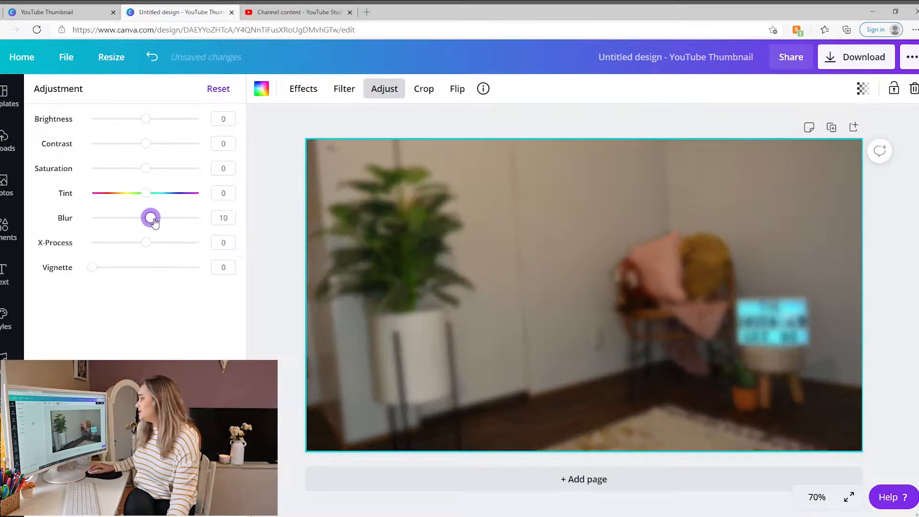
click(304, 89)
click(388, 93)
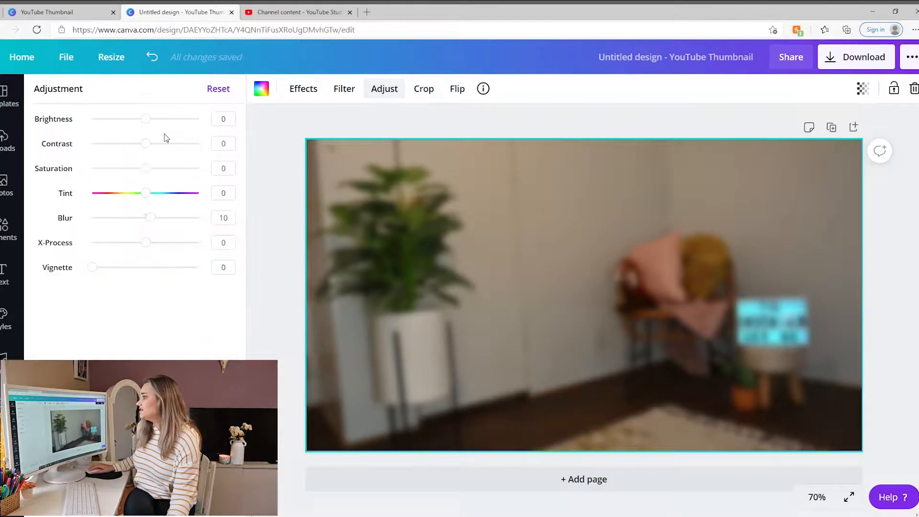
- Raise the background photo's brightness and contrast to 27 each
drag(150, 125, 166, 120)
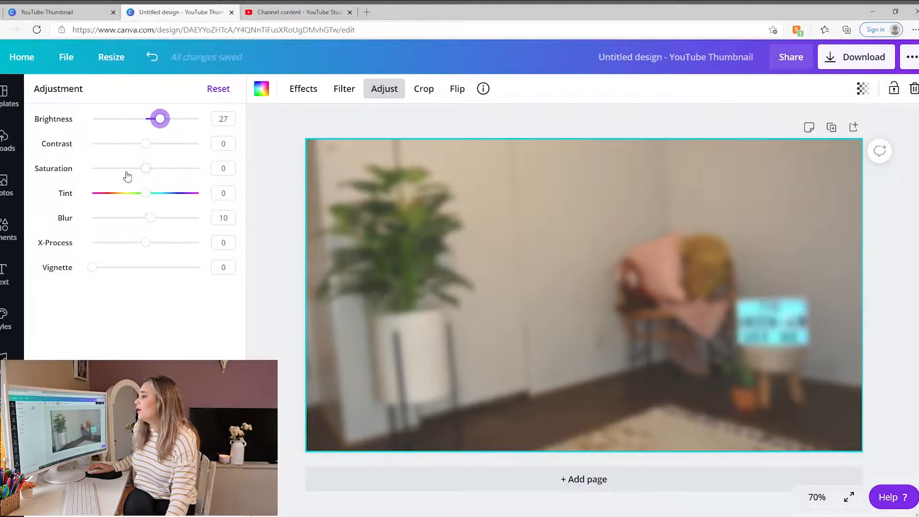
click(160, 146)
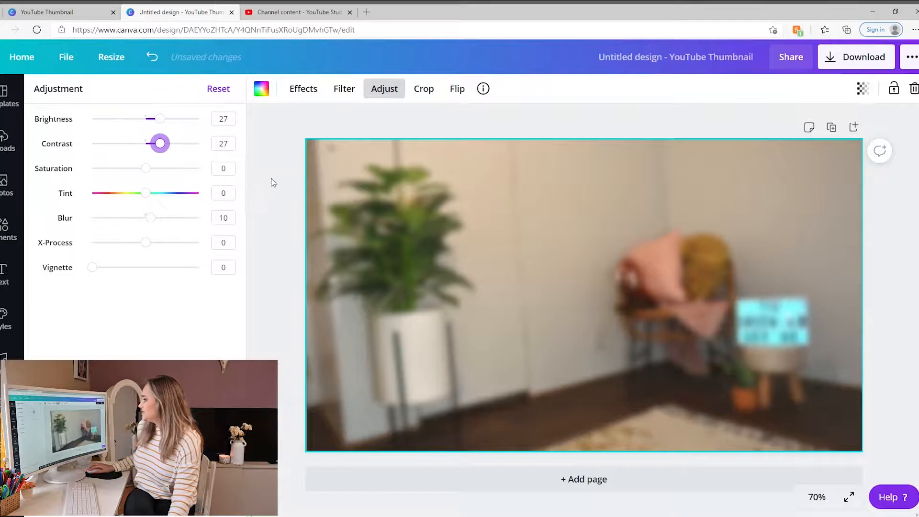
click(273, 183)
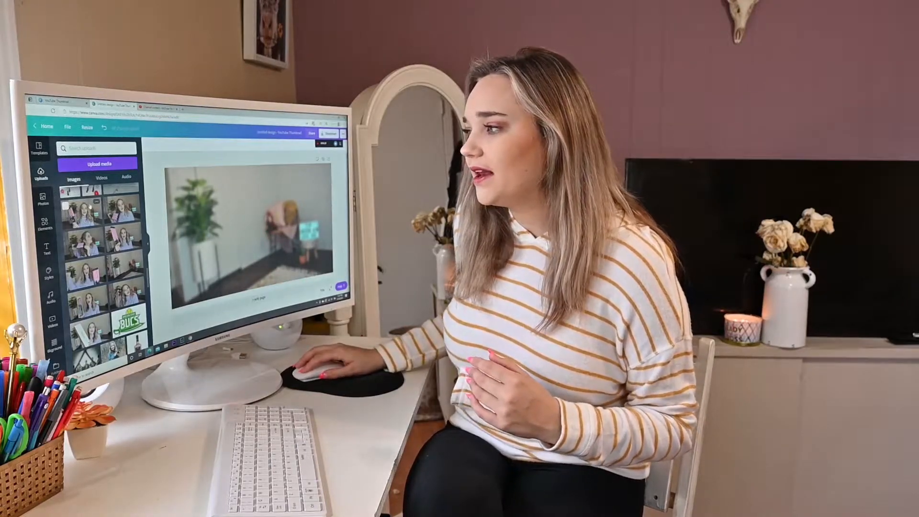
- Add the photo of the woman holding the curler, remove its background, and move it to the canvas's right side
click(90, 211)
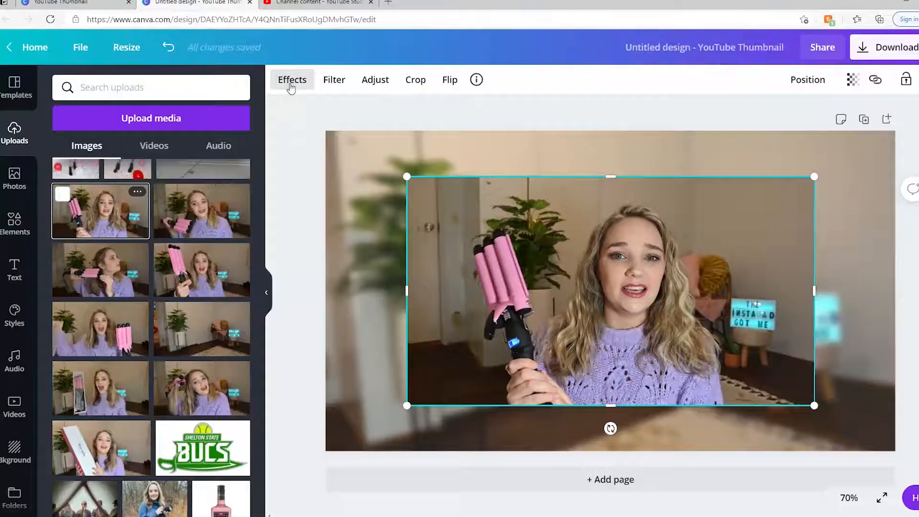
click(291, 82)
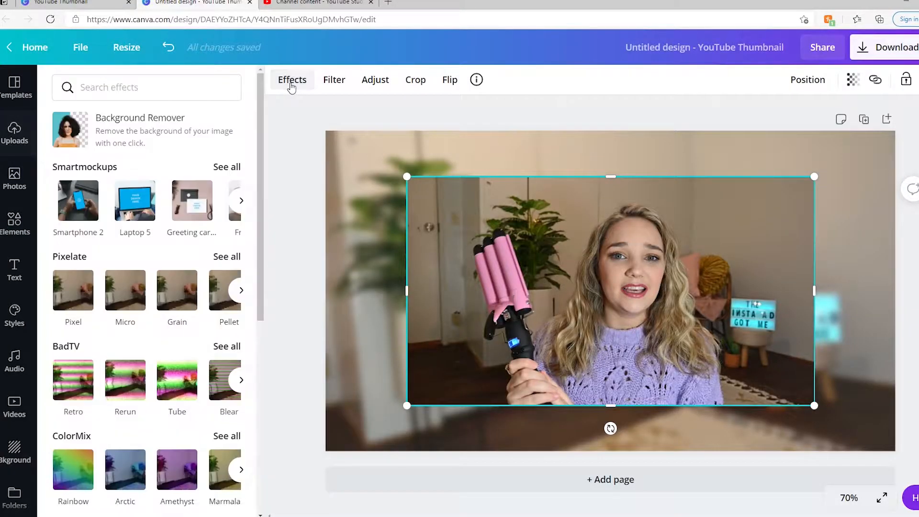
click(152, 120)
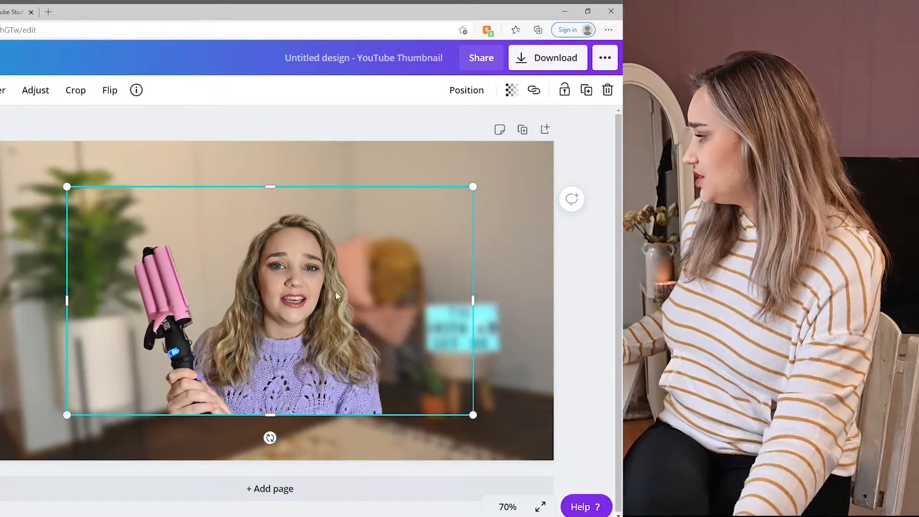
drag(389, 239, 533, 287)
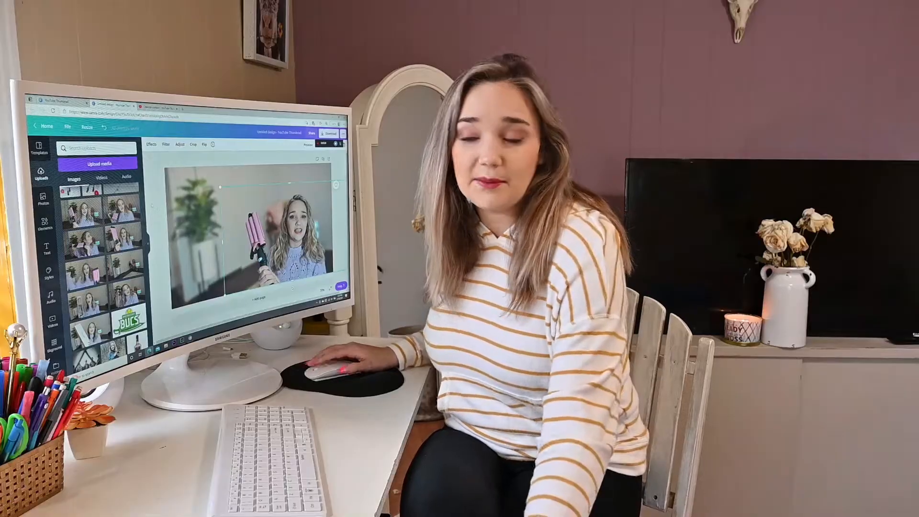
- Add a second curler photo from uploads and apply Background Remover to it
click(45, 223)
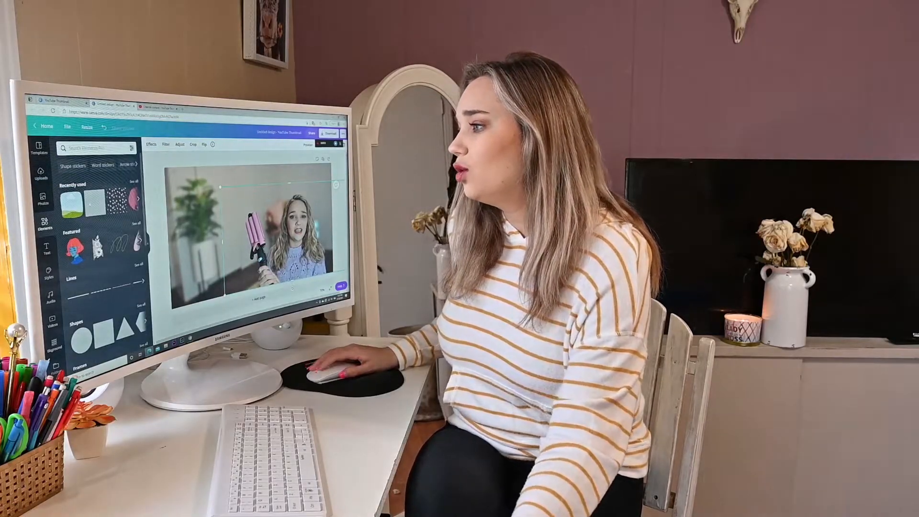
click(41, 173)
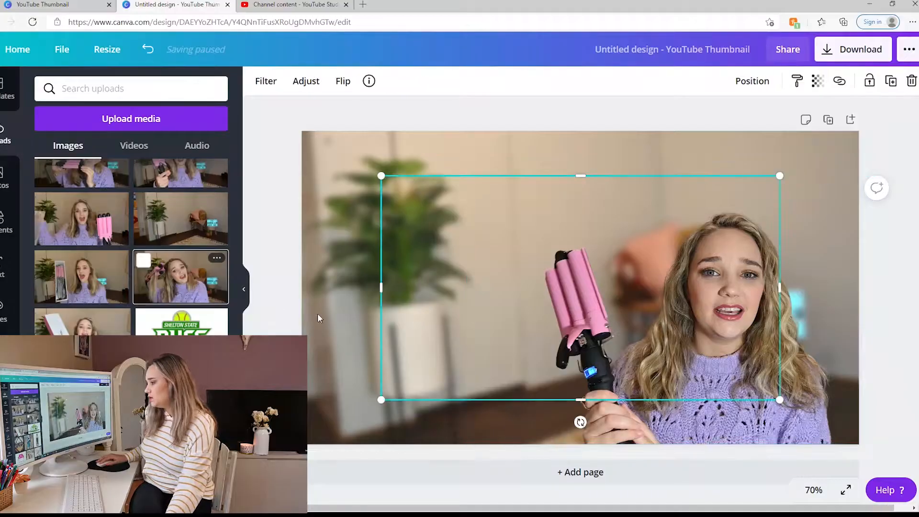
drag(514, 259, 416, 261)
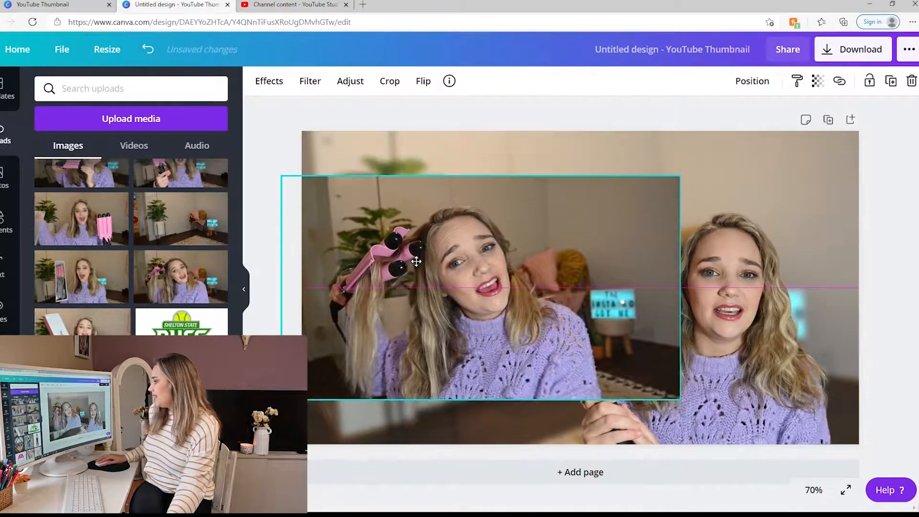
click(264, 79)
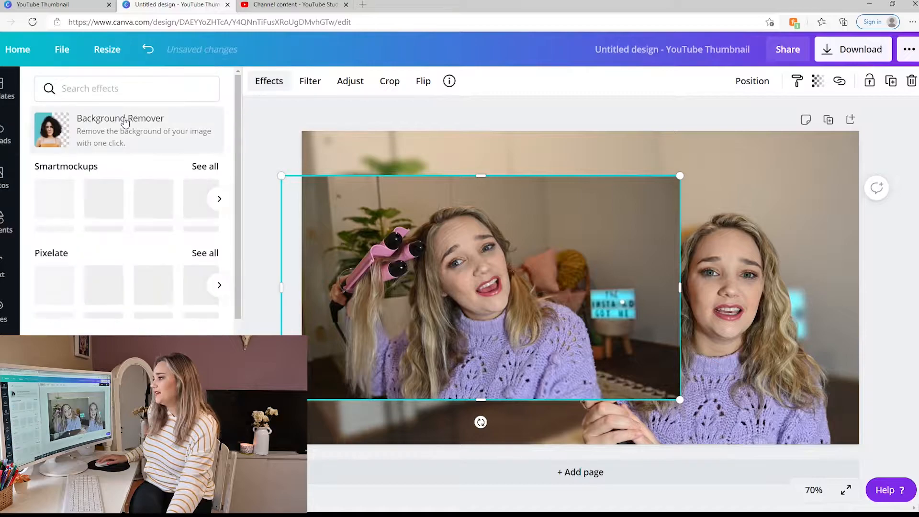
click(127, 125)
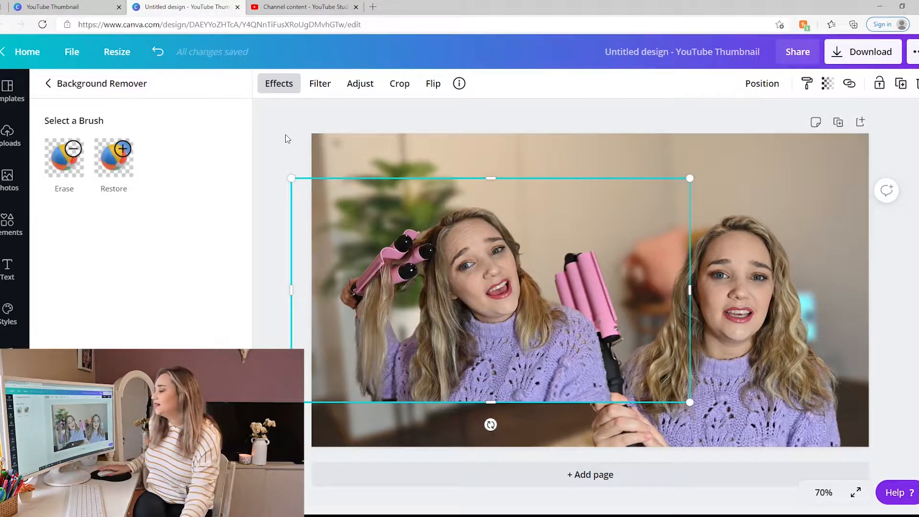
- Resize and position the second cut-out photo in the canvas's lower left, beside the first person
drag(689, 178, 660, 194)
drag(481, 239, 468, 283)
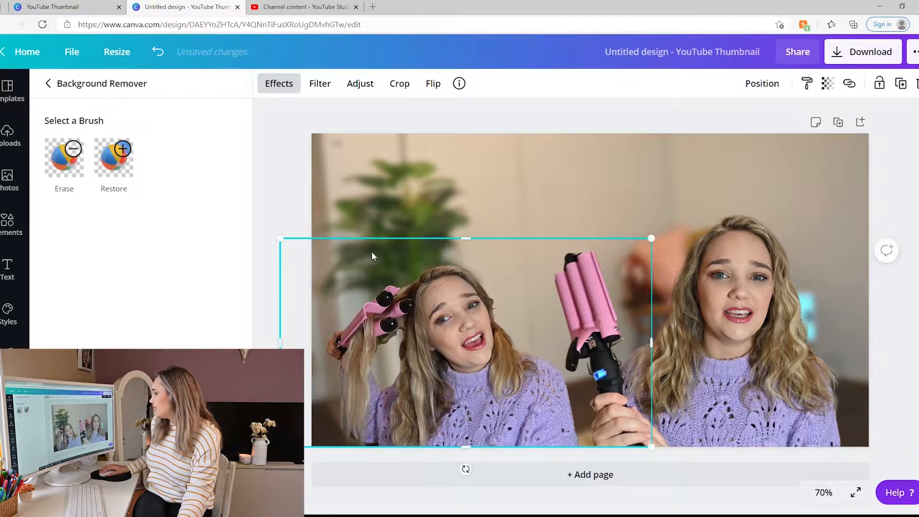
drag(286, 244, 302, 267)
click(722, 339)
drag(611, 335, 656, 333)
drag(475, 339, 532, 339)
drag(282, 207, 256, 193)
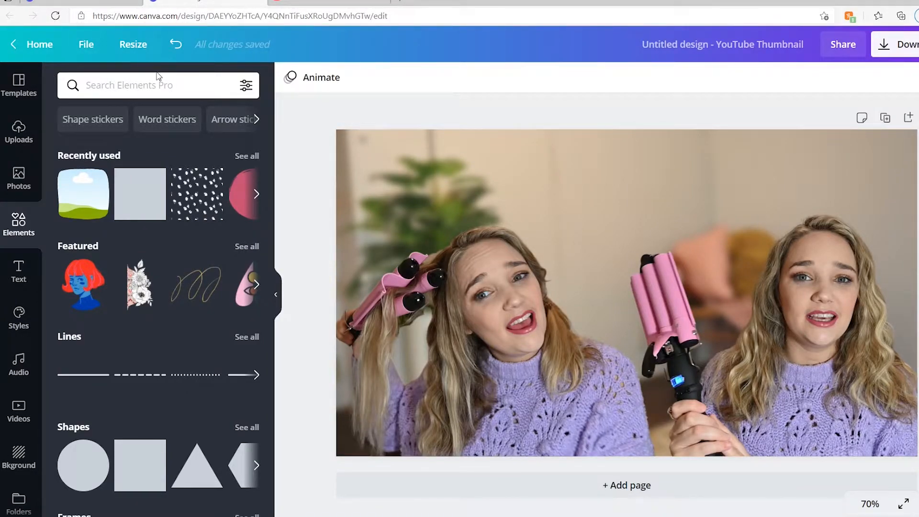
- Search the elements for amazon and add the amazon wordmark logo to the design
click(164, 88)
text(amazon)
key(Return)
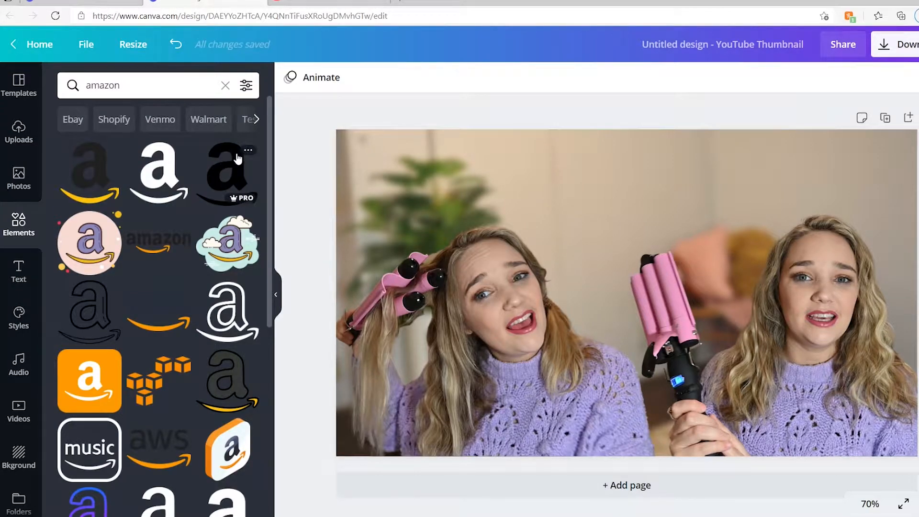
scroll(238, 158, down, 7)
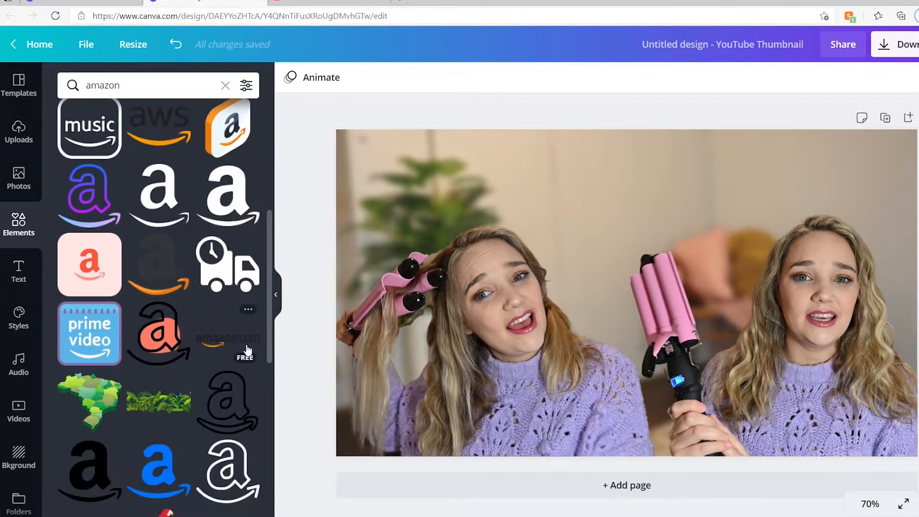
scroll(248, 352, up, 3)
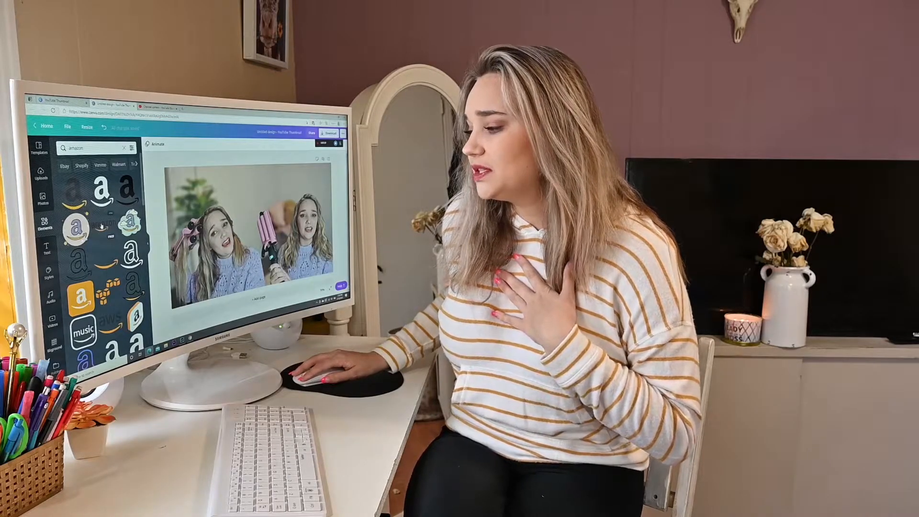
click(98, 226)
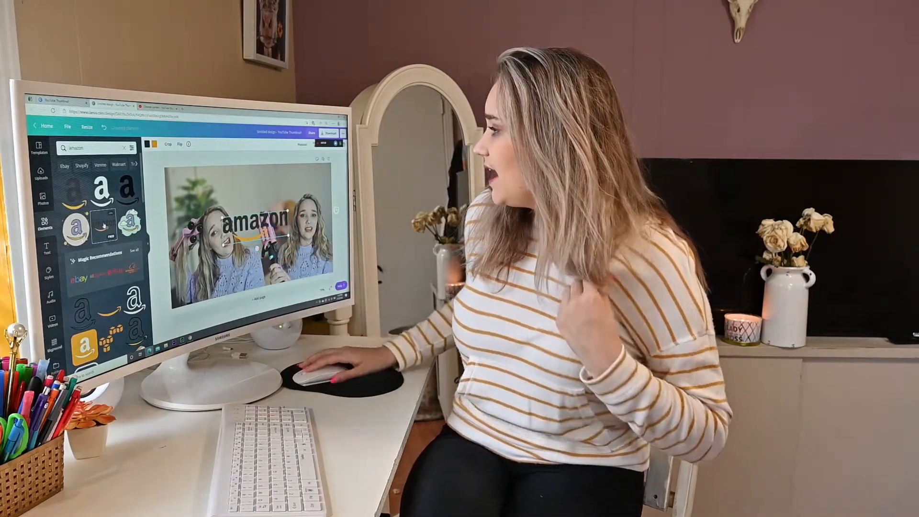
- Move the amazon logo to the top of the canvas and resize it slightly
drag(259, 228, 263, 189)
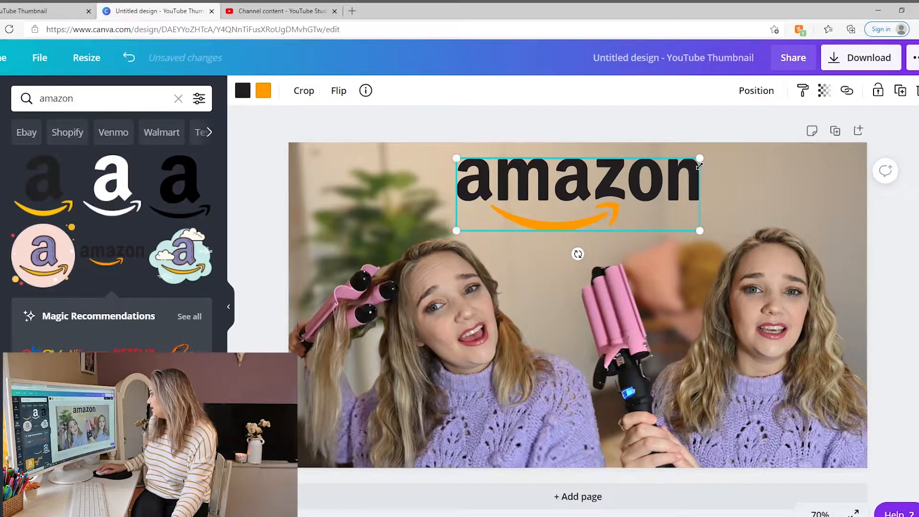
drag(699, 159, 687, 160)
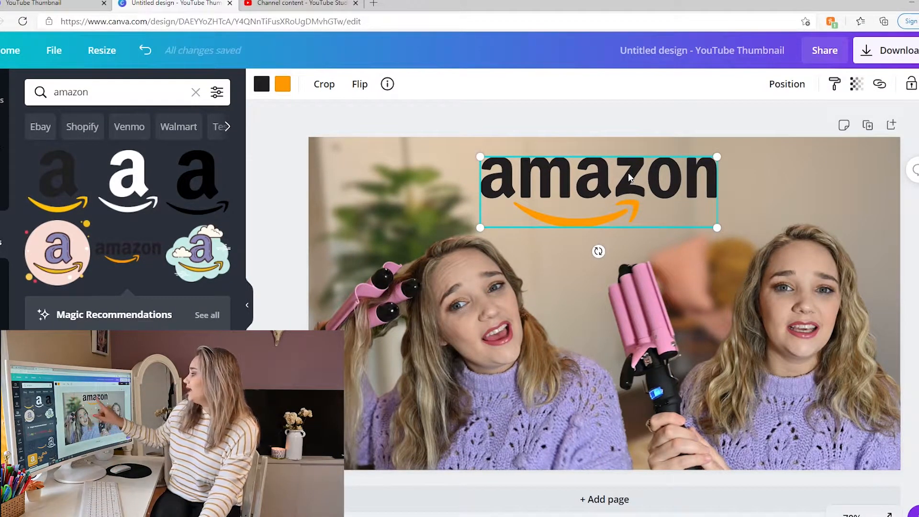
click(434, 108)
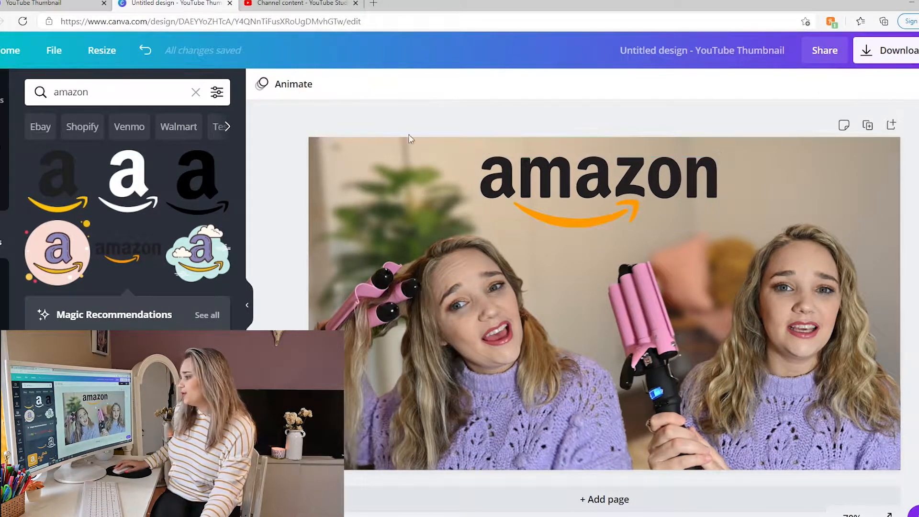
- Add a heading reading TRYING to the left of the amazon logo
click(2, 296)
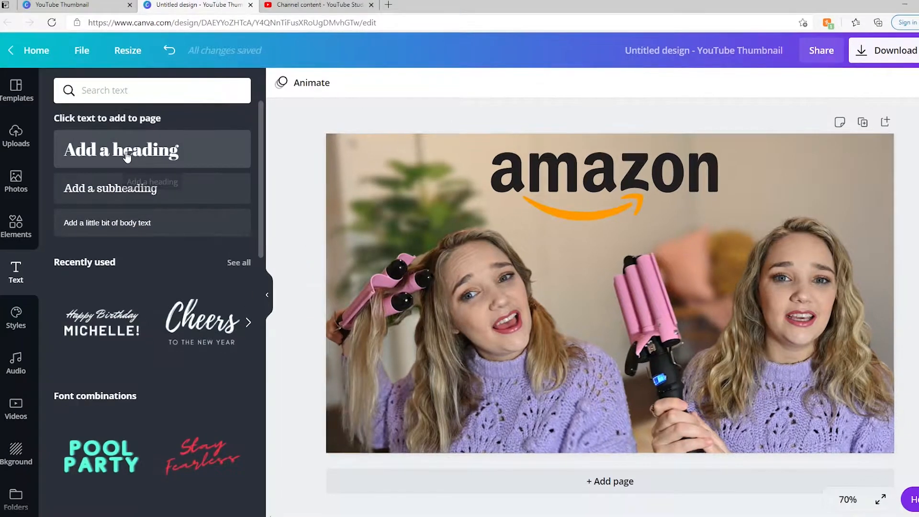
click(101, 162)
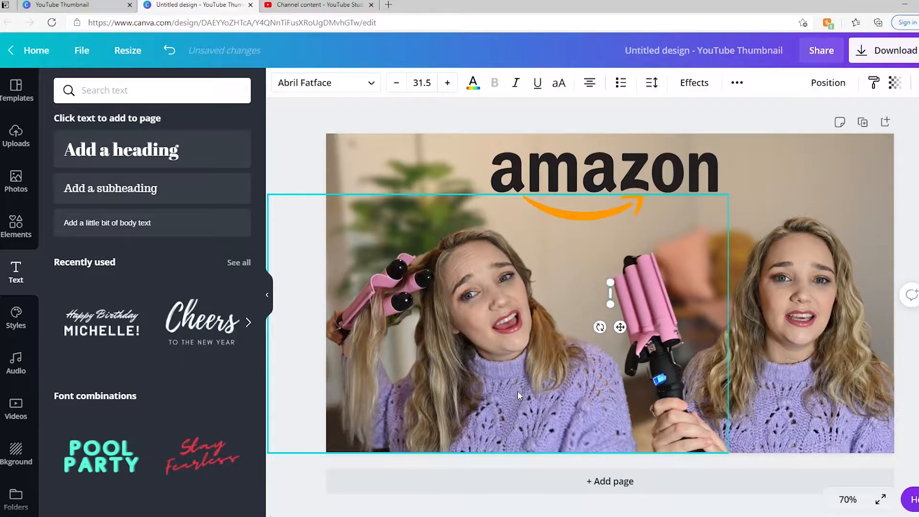
text(TRYING)
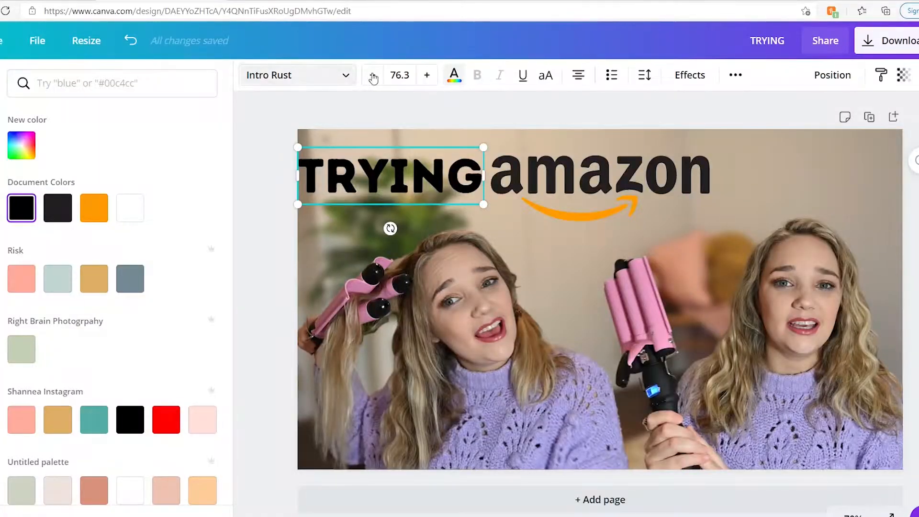
- Make the TRYING text white and apply the Shadow text effect
click(142, 211)
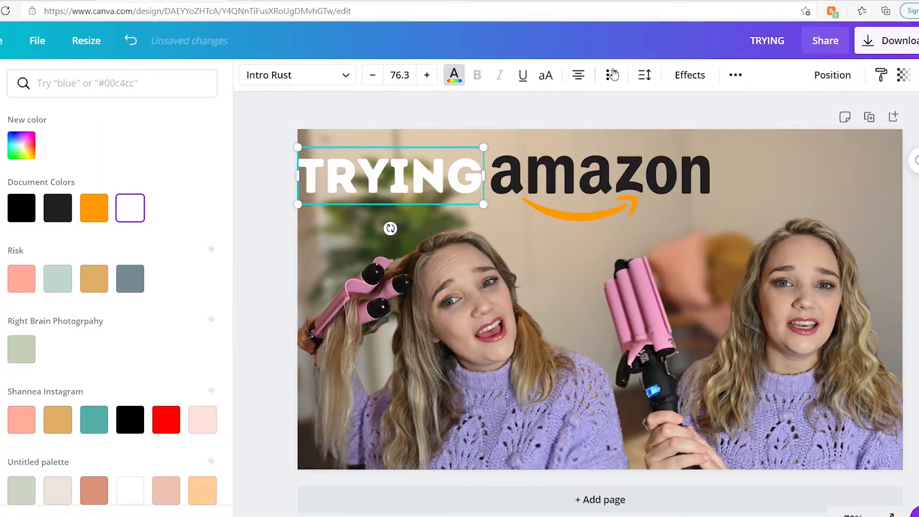
click(683, 77)
click(123, 174)
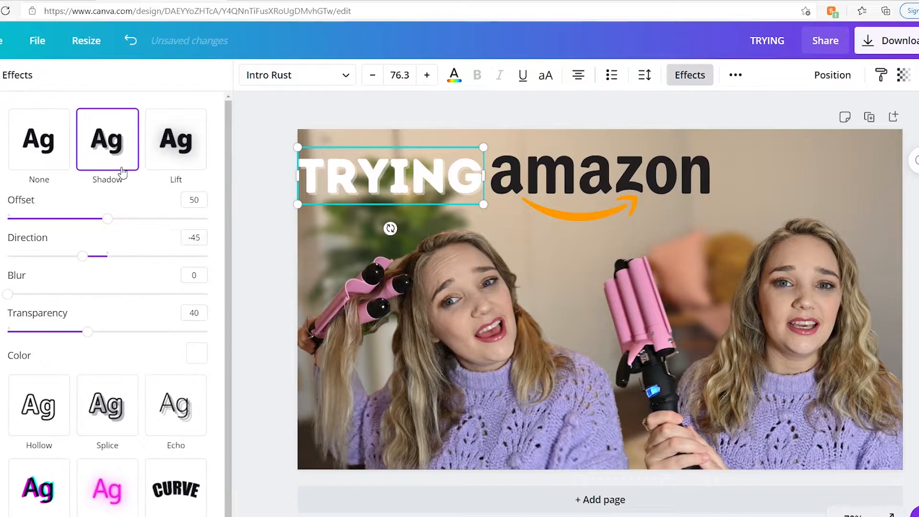
- Set the shadow colour of TRYING to the salmon pink swatch
click(194, 341)
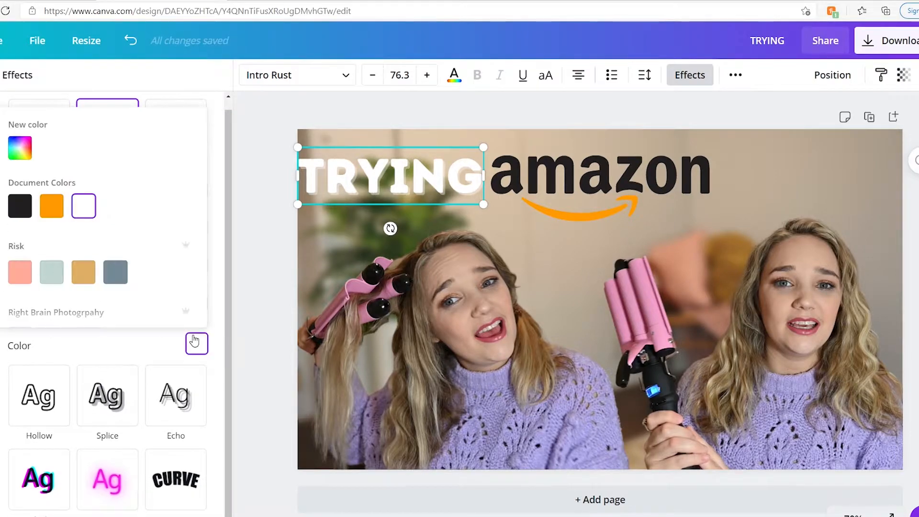
click(16, 277)
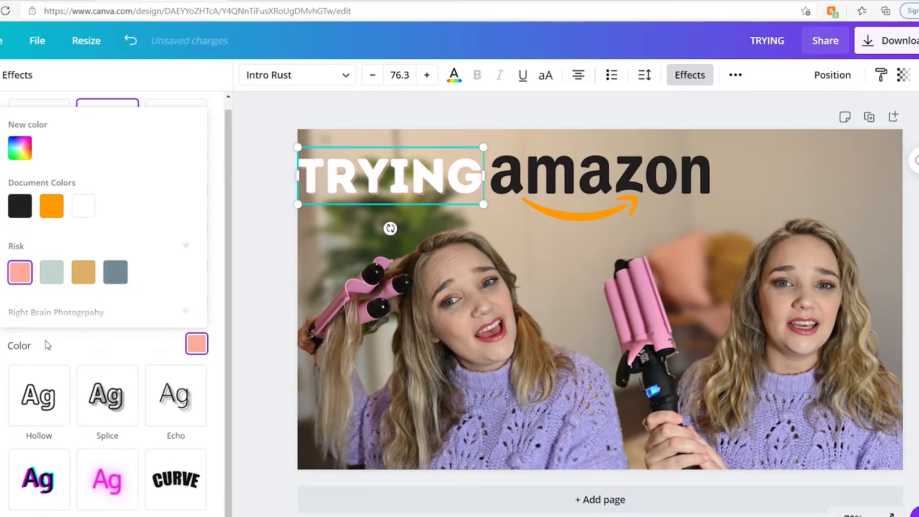
click(48, 344)
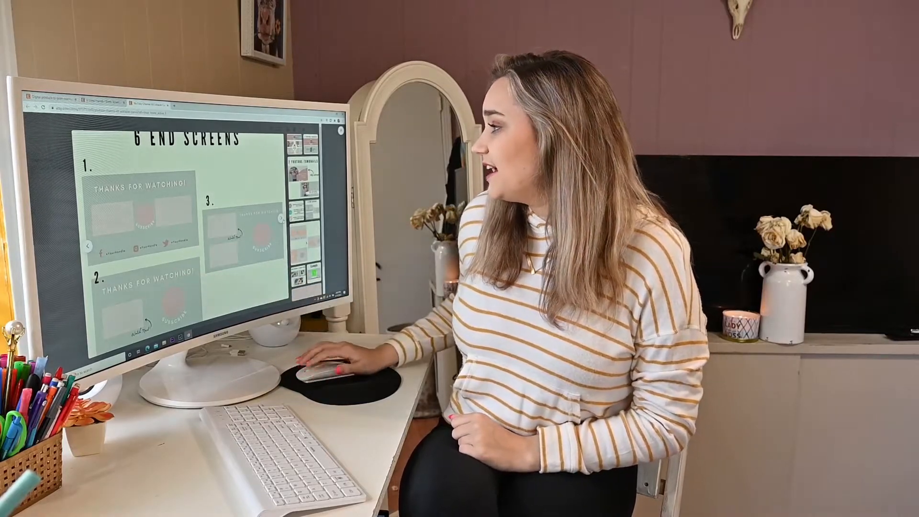
click(282, 219)
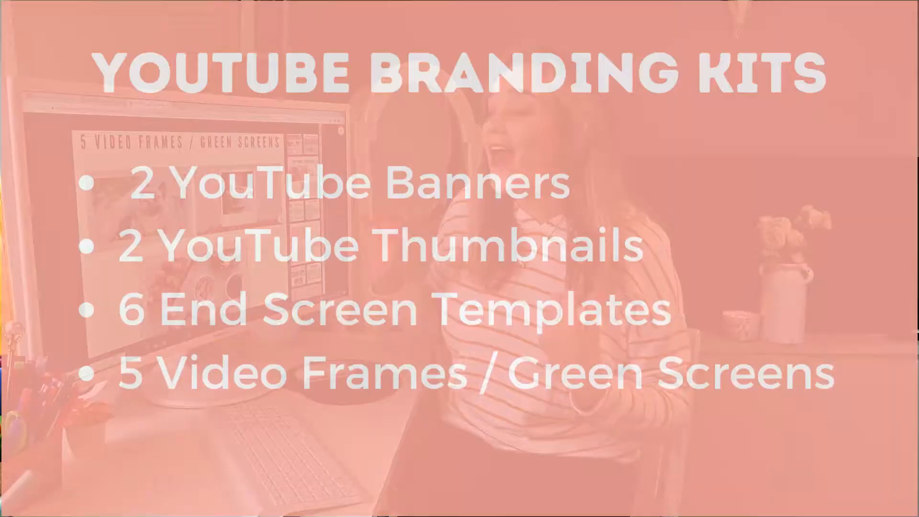